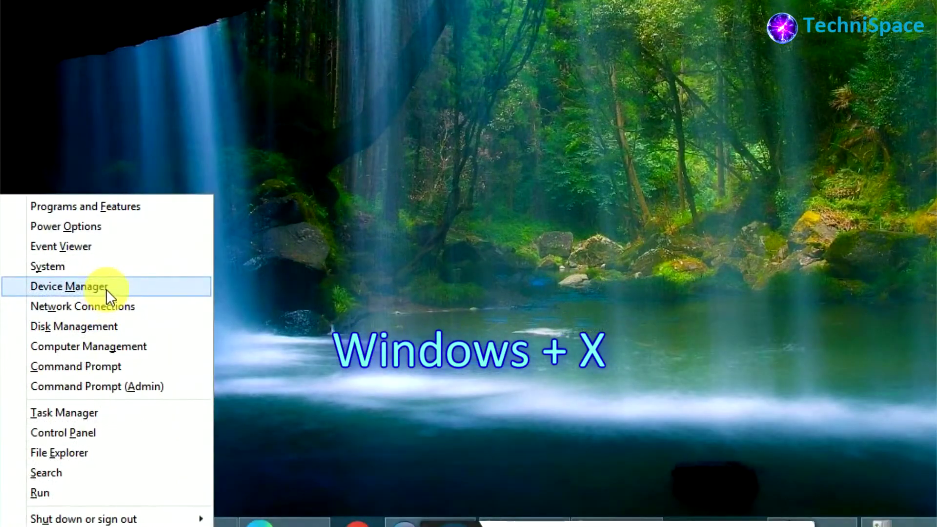
# Open Device Manager, expand Network adapters, and bring up actions for the unrecognised 802.11n device
pyautogui.click(107, 290)
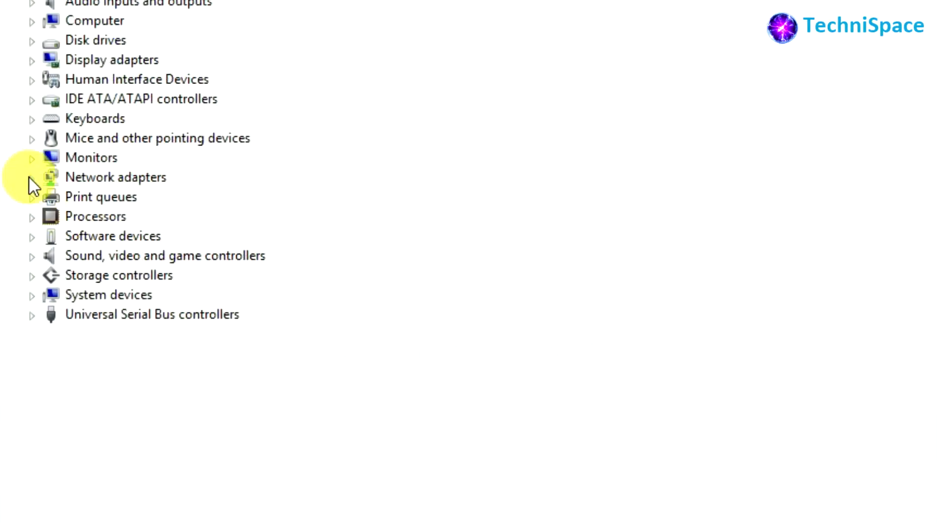
pyautogui.click(97, 142)
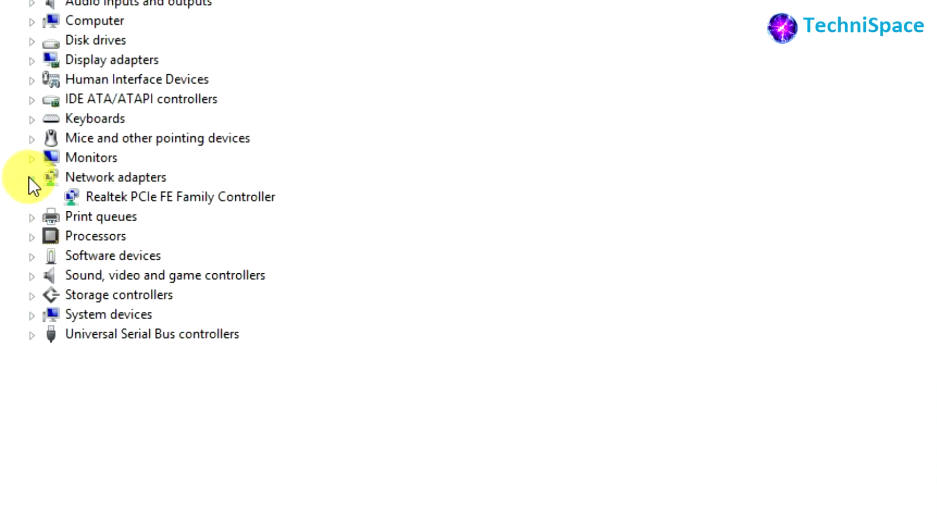
pyautogui.click(188, 203)
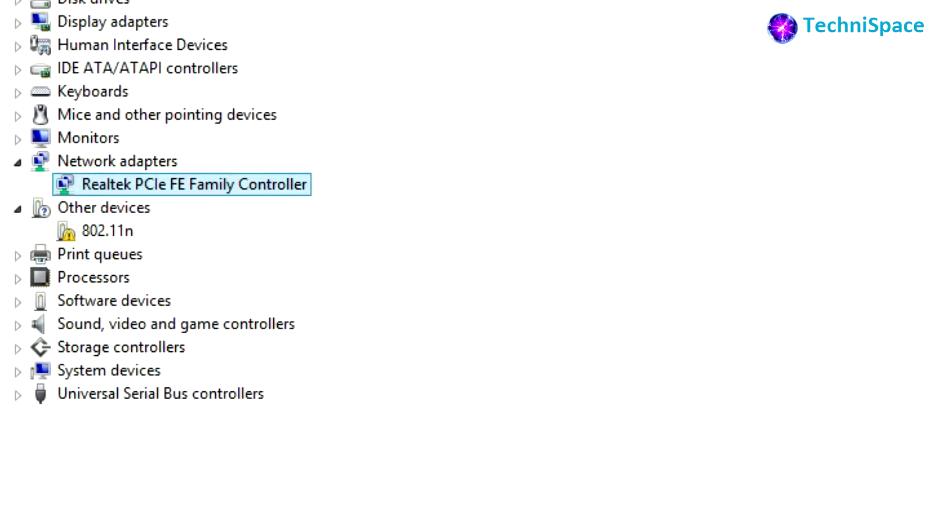
pyautogui.rightClick(116, 231)
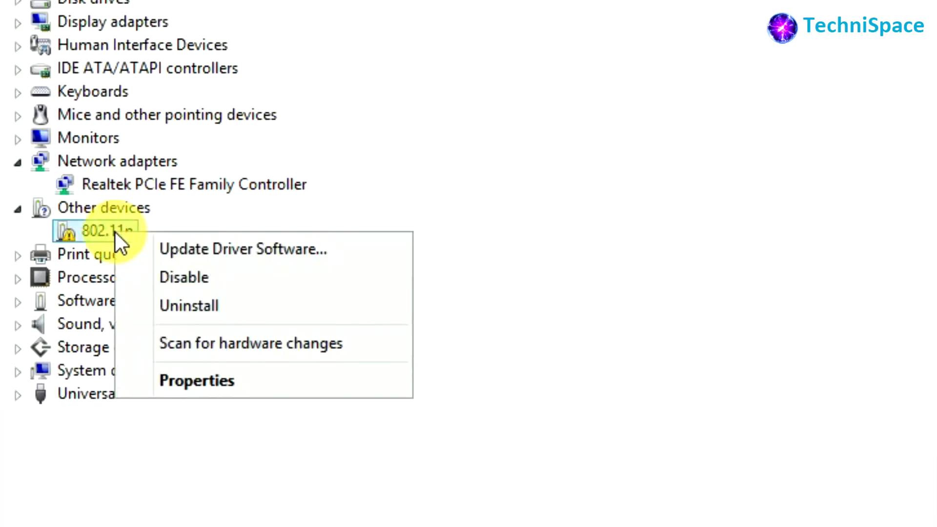
# Run an automatic online driver search for the 802.11n device
pyautogui.click(203, 251)
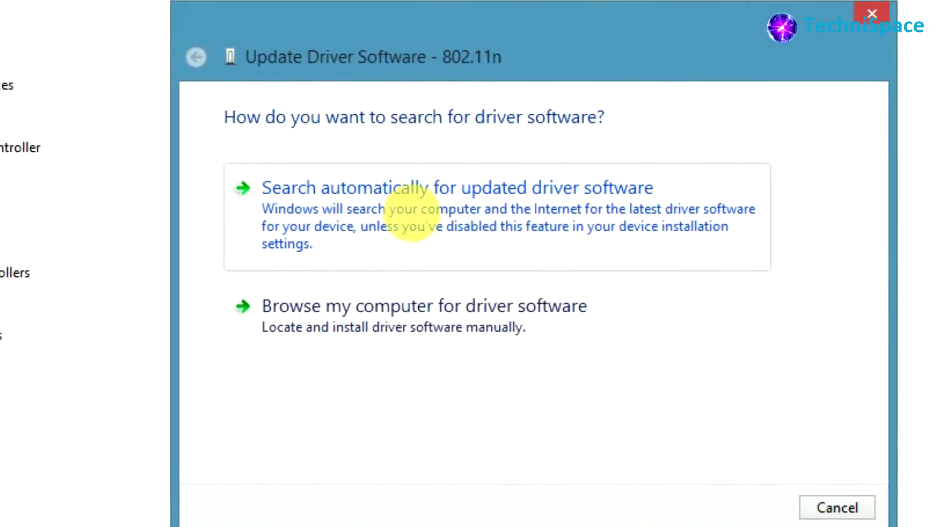
pyautogui.click(412, 217)
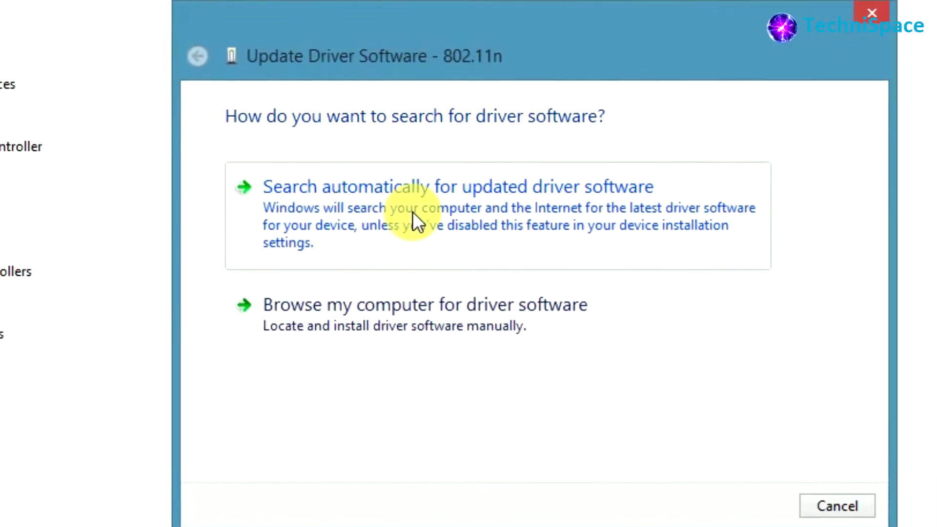
pyautogui.click(413, 212)
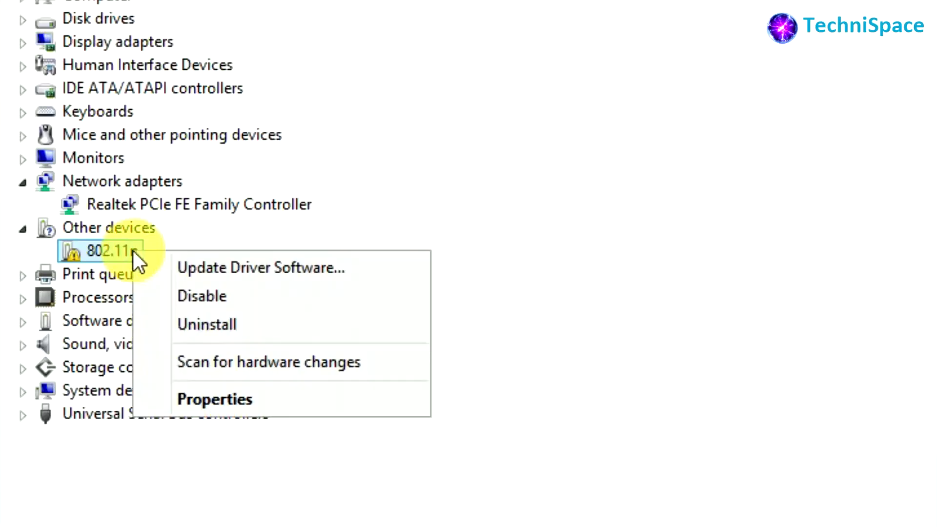
pyautogui.rightClick(133, 251)
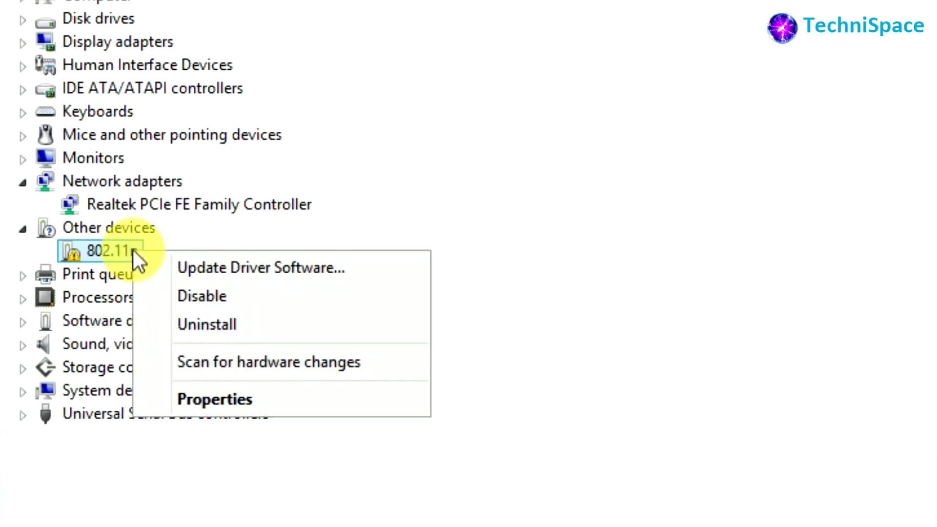
# Install the Realtek RTL8188FTV Wi-Fi driver from Downloads\Wifi, then disable the wired Realtek PCIe controller
pyautogui.click(210, 270)
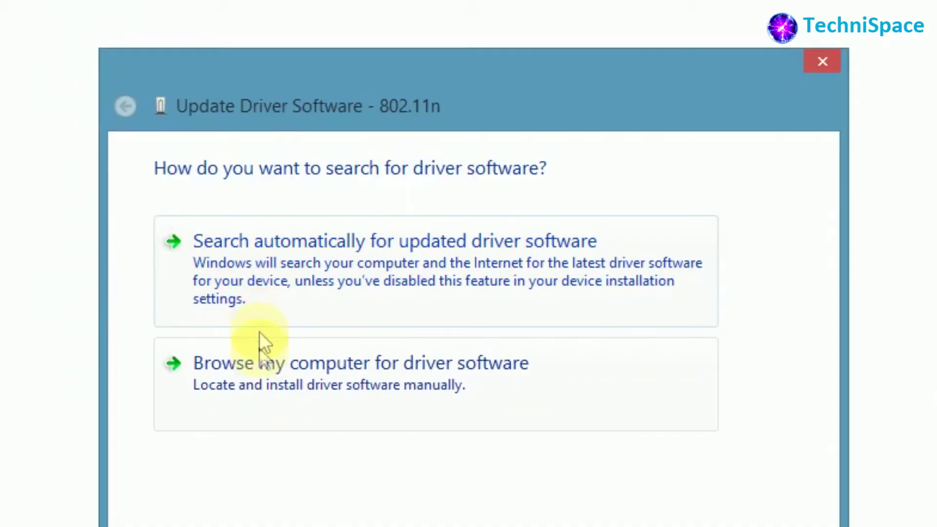
pyautogui.click(259, 364)
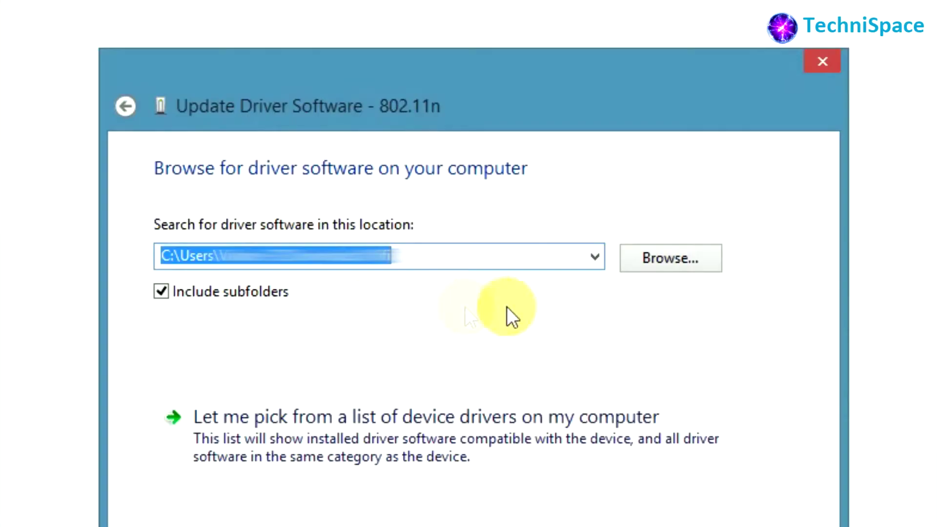
pyautogui.click(693, 269)
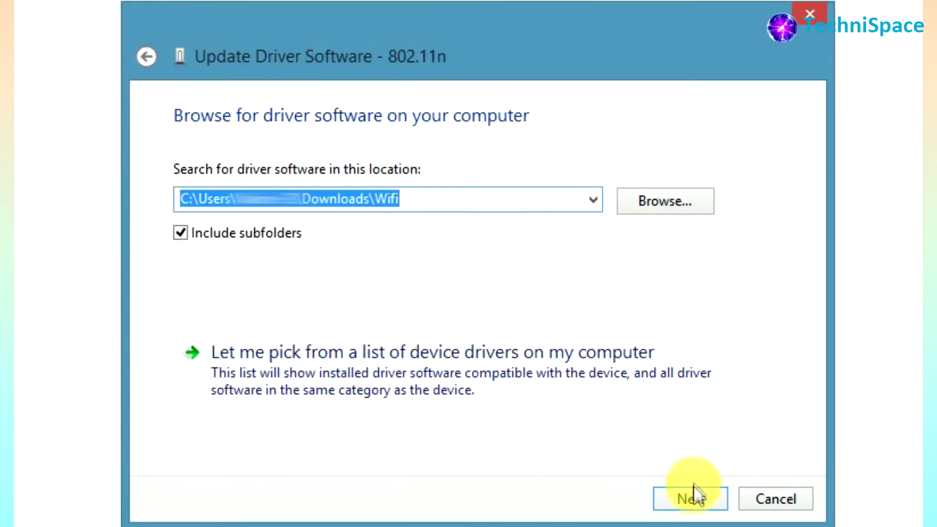
pyautogui.click(693, 491)
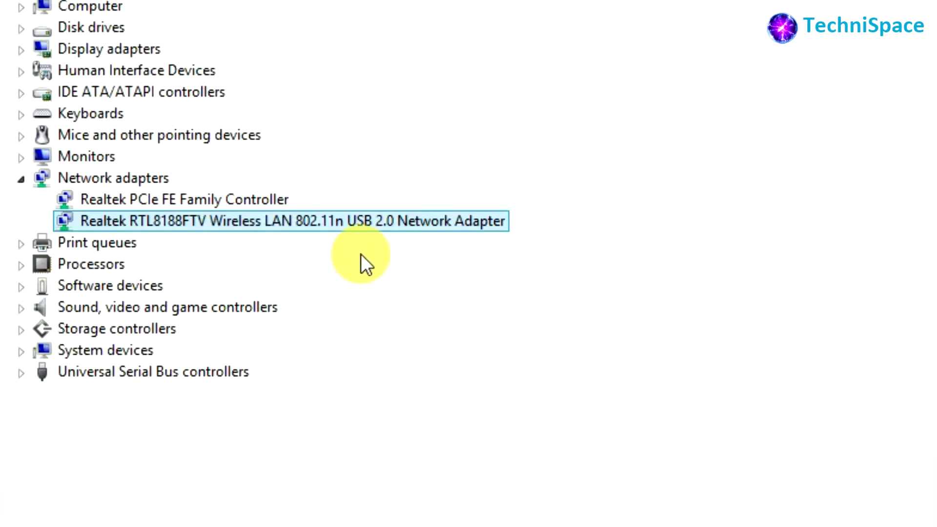
pyautogui.rightClick(228, 199)
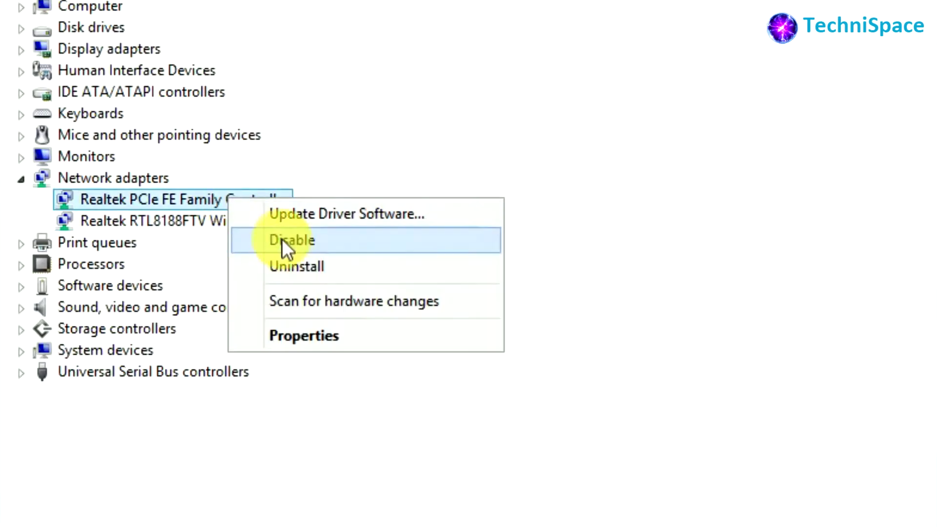
pyautogui.click(308, 240)
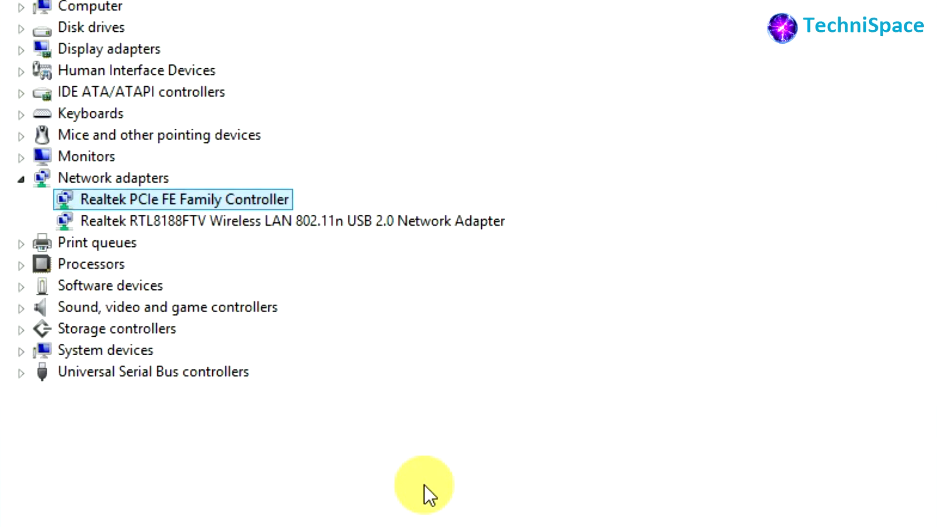
# Open Network Connections and disable the Ethernet 2 connection
pyautogui.press('super+x')
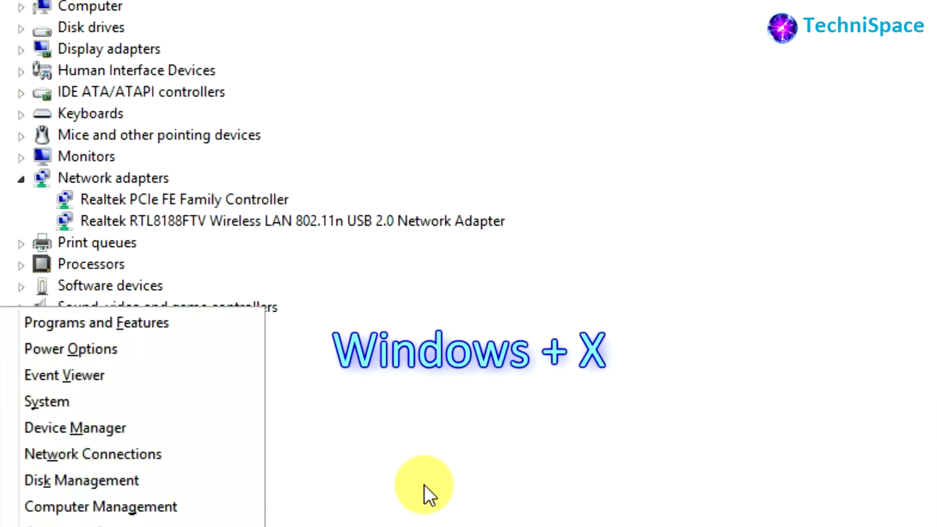
pyautogui.click(129, 455)
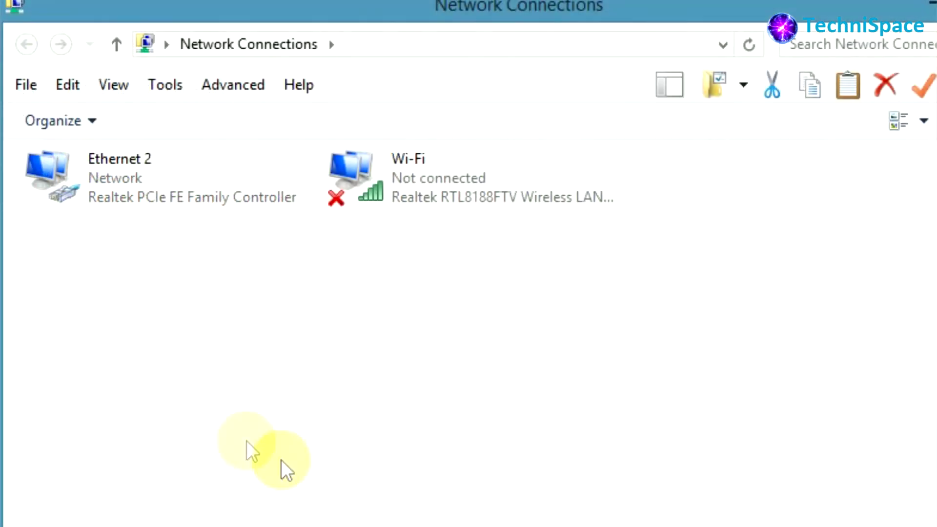
pyautogui.rightClick(111, 184)
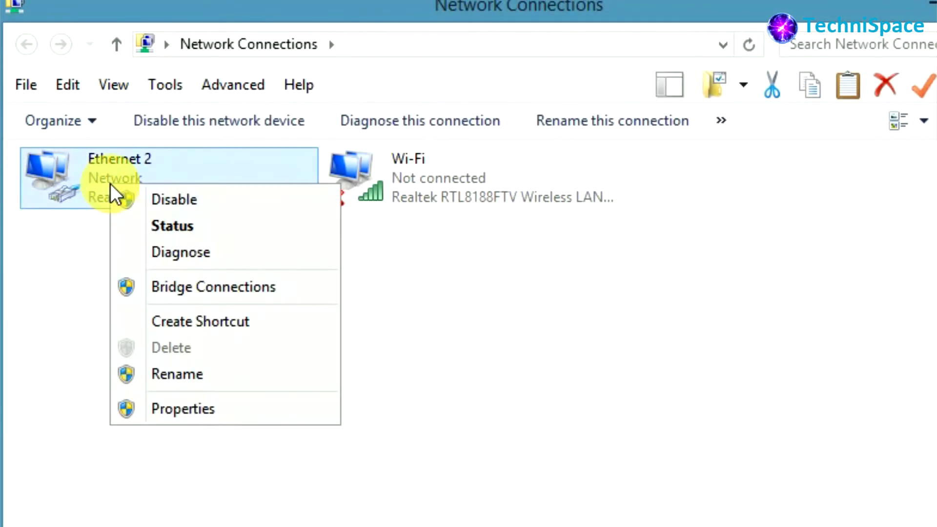
pyautogui.click(143, 199)
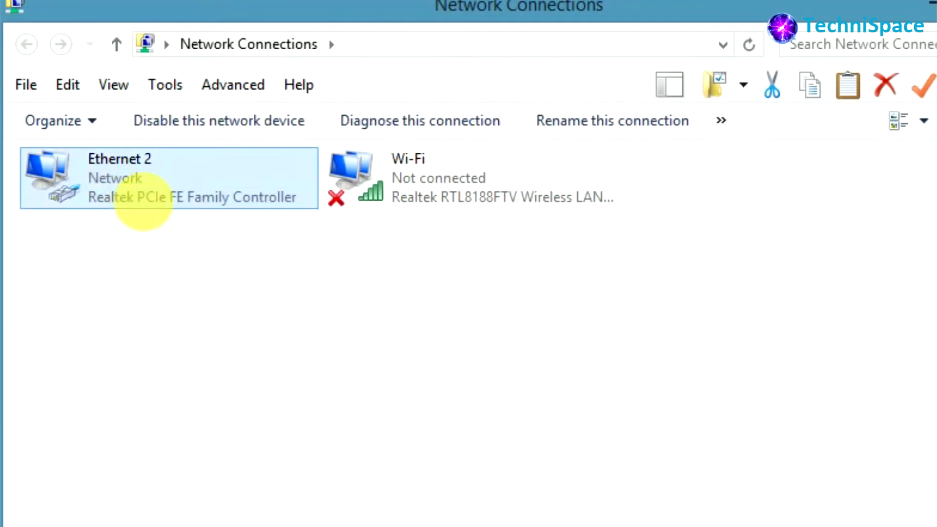
# Start connecting the Wi-Fi adapter to a network via Connect / Disconnect
pyautogui.click(355, 170)
pyautogui.rightClick(355, 169)
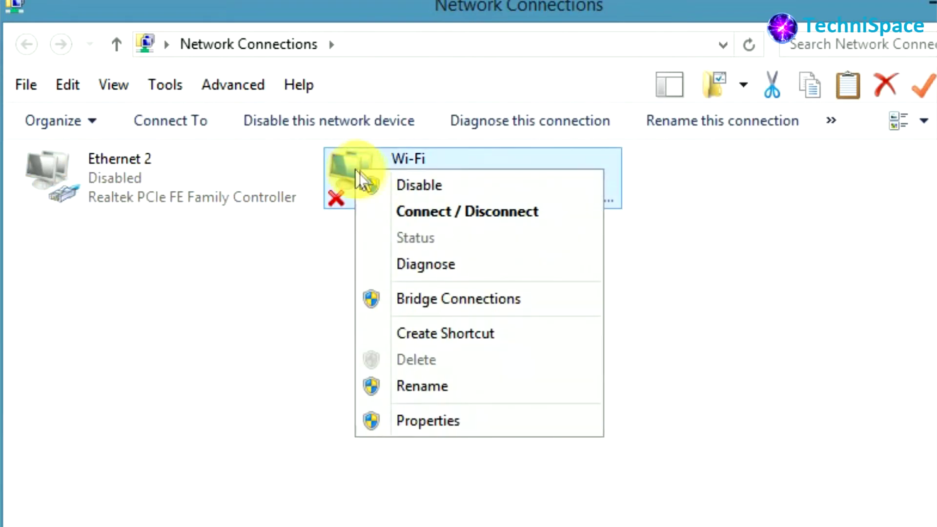
pyautogui.click(438, 211)
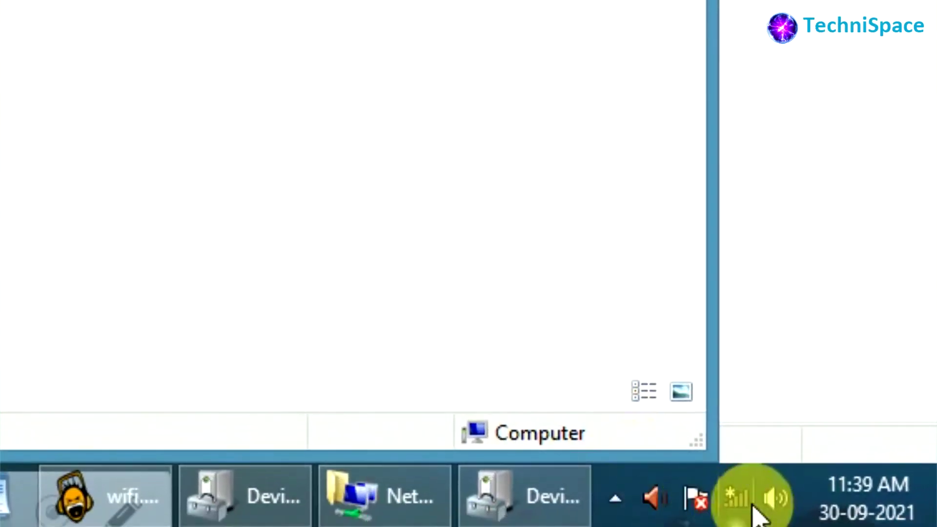
# Join the Jio moon Wi-Fi network with its security key and allow device discovery
pyautogui.click(736, 500)
pyautogui.click(669, 113)
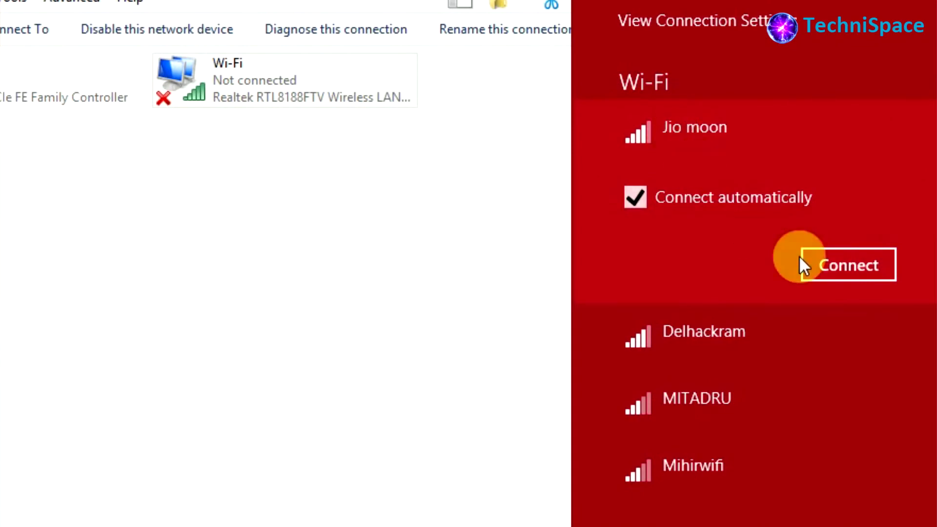
pyautogui.click(815, 264)
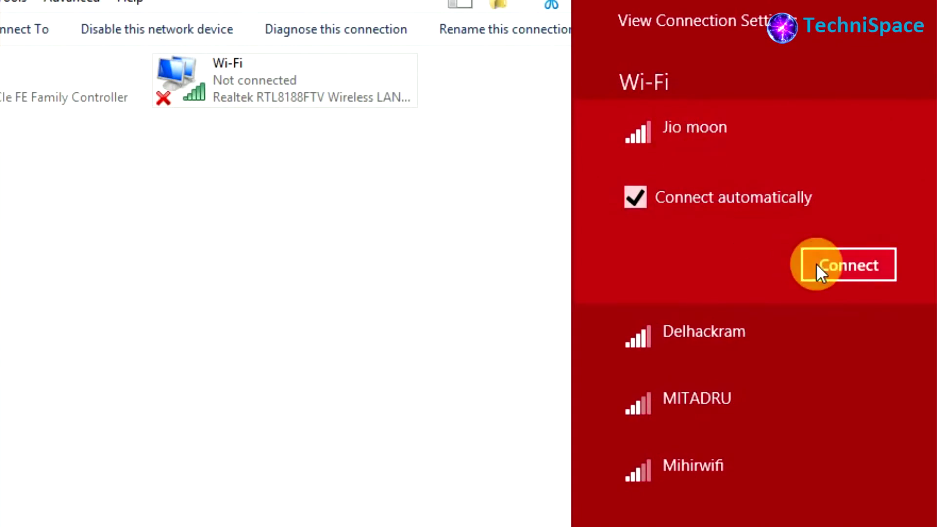
pyautogui.click(674, 132)
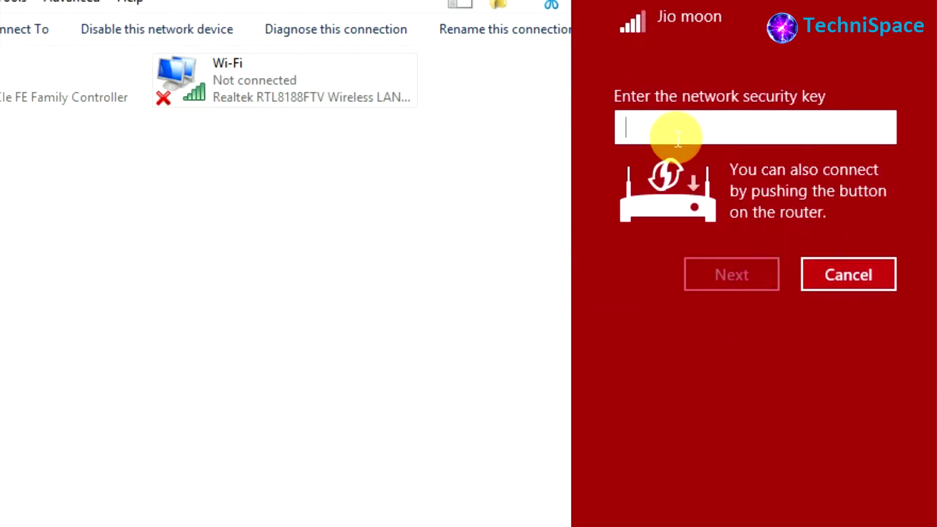
pyautogui.write('•••••••••')
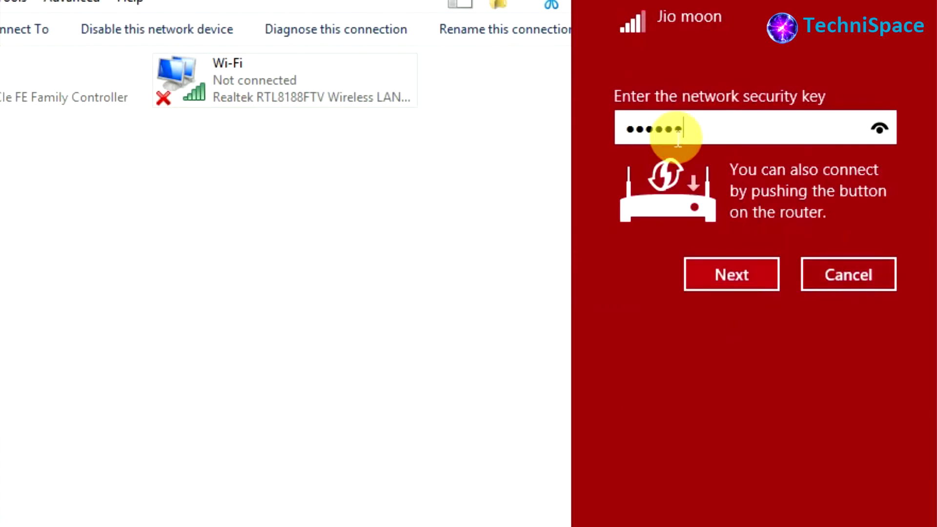
pyautogui.write('••')
pyautogui.click(721, 273)
pyautogui.click(723, 315)
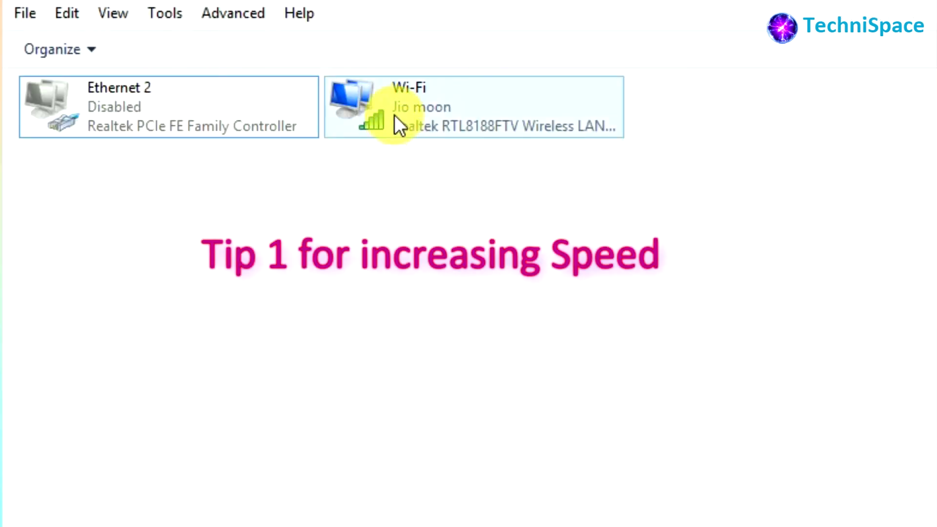
# Disable the Wi-Fi adapter in Network Connections, then enable it again
pyautogui.rightClick(395, 116)
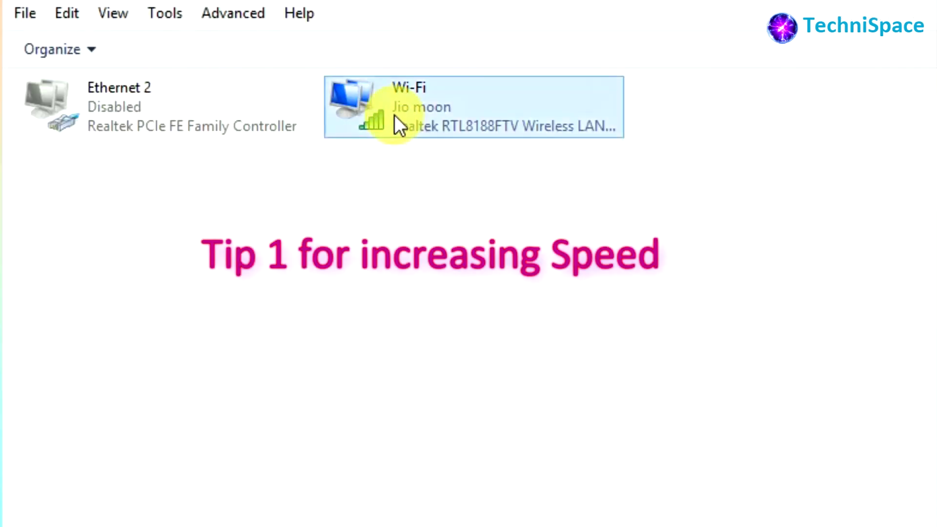
pyautogui.click(447, 133)
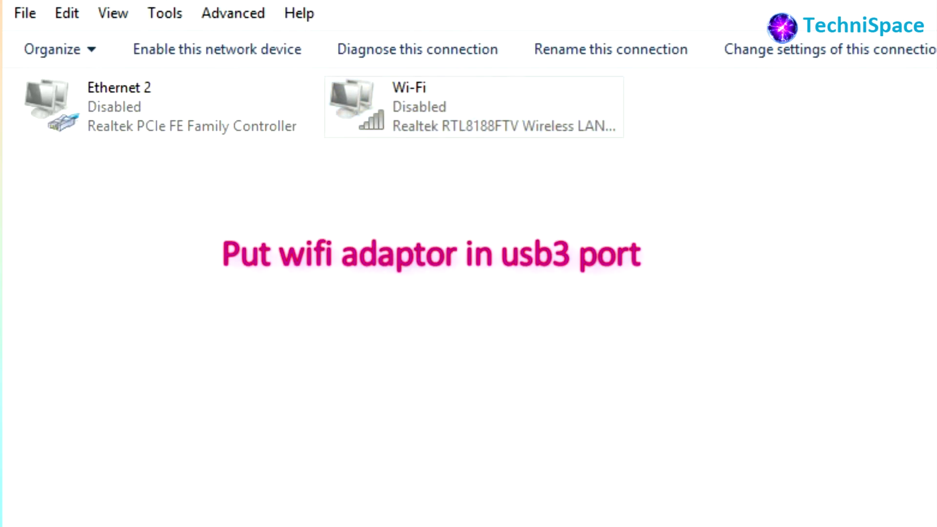
pyautogui.rightClick(413, 109)
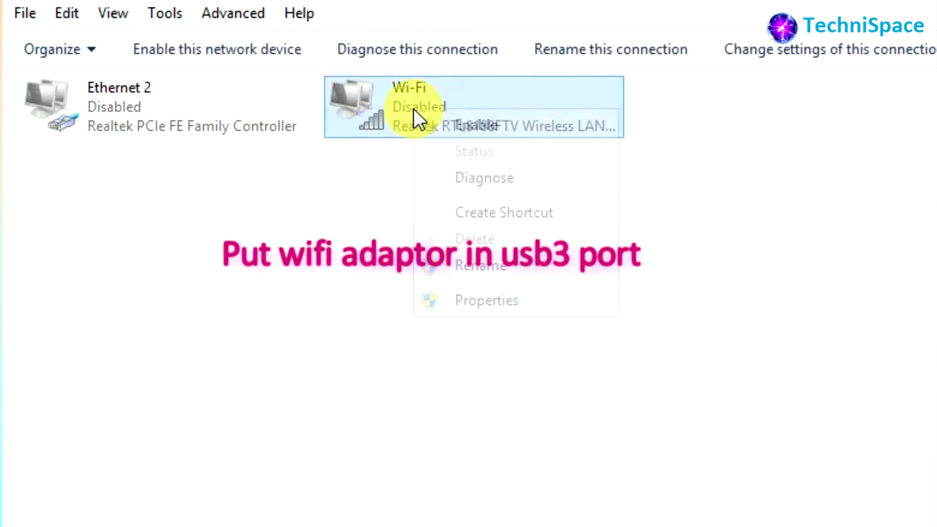
pyautogui.click(470, 126)
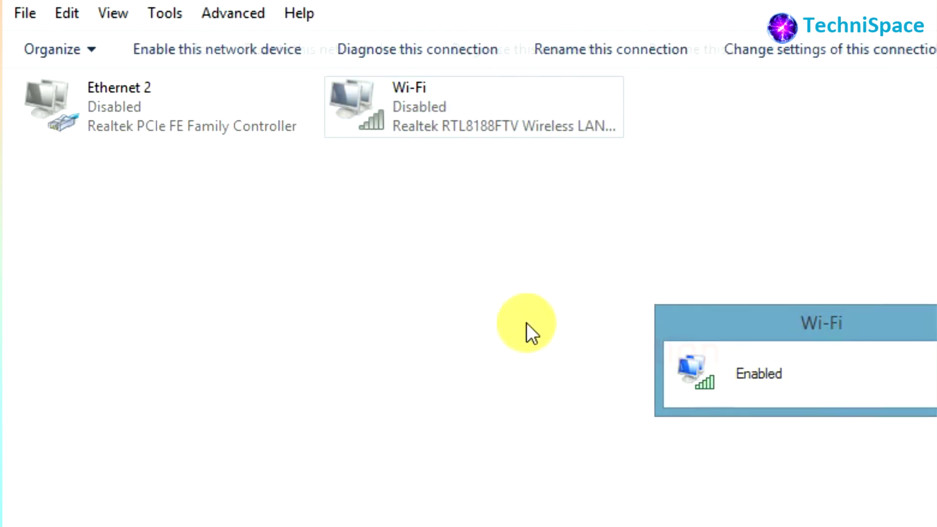